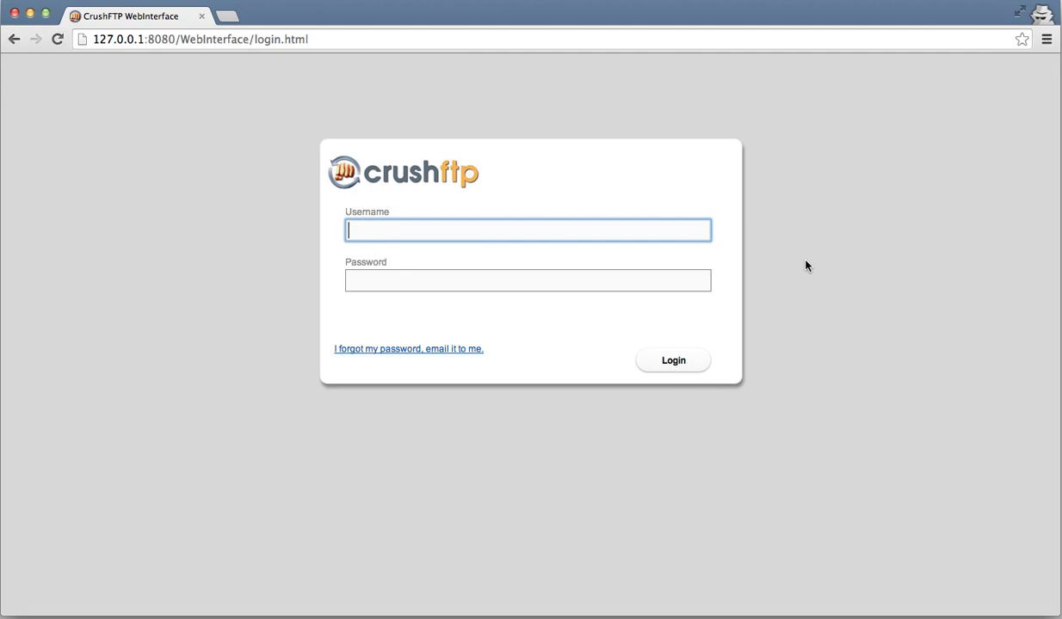
Log in to CrushFTP WebInterface with the admin username and password
{"action": "type", "text": "crushadmin"}
{"action": "key", "text": "Tab"}
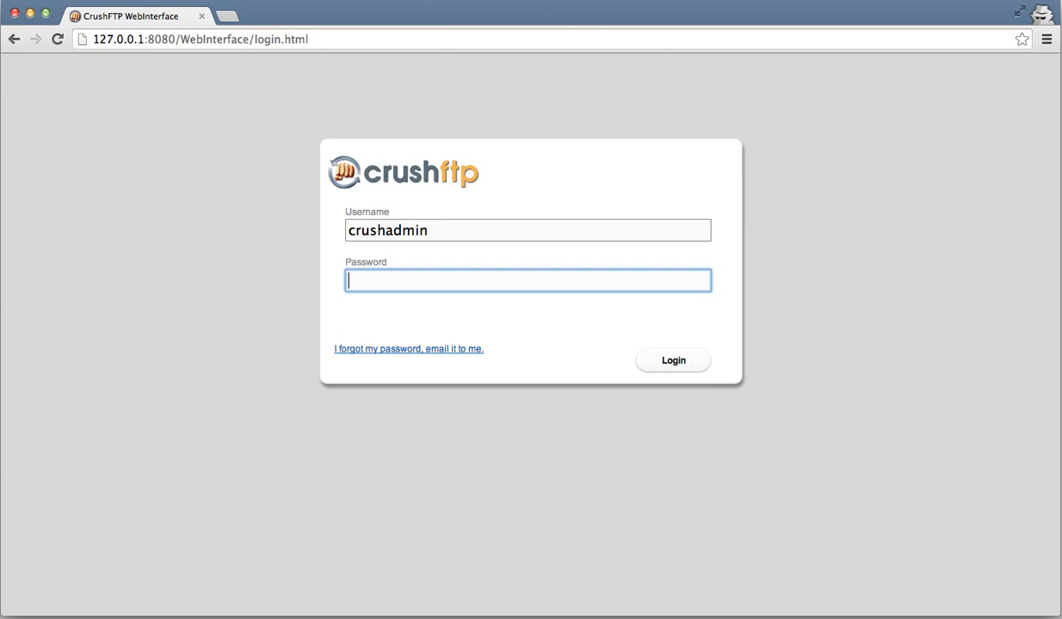
{"action": "type", "text": "12345678"}
{"action": "key", "text": "Return"}
{"action": "left_click", "coordinate": [43, 140]}
Go to Admin's Status page to reach the live server log
{"action": "left_click", "coordinate": [44, 142]}
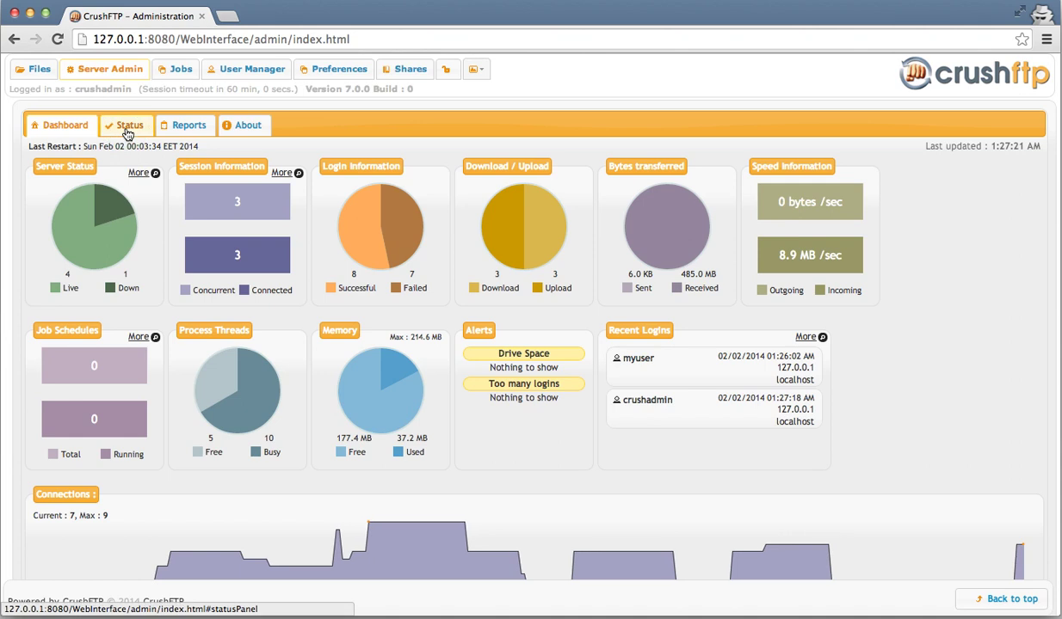
{"action": "left_click", "coordinate": [127, 134]}
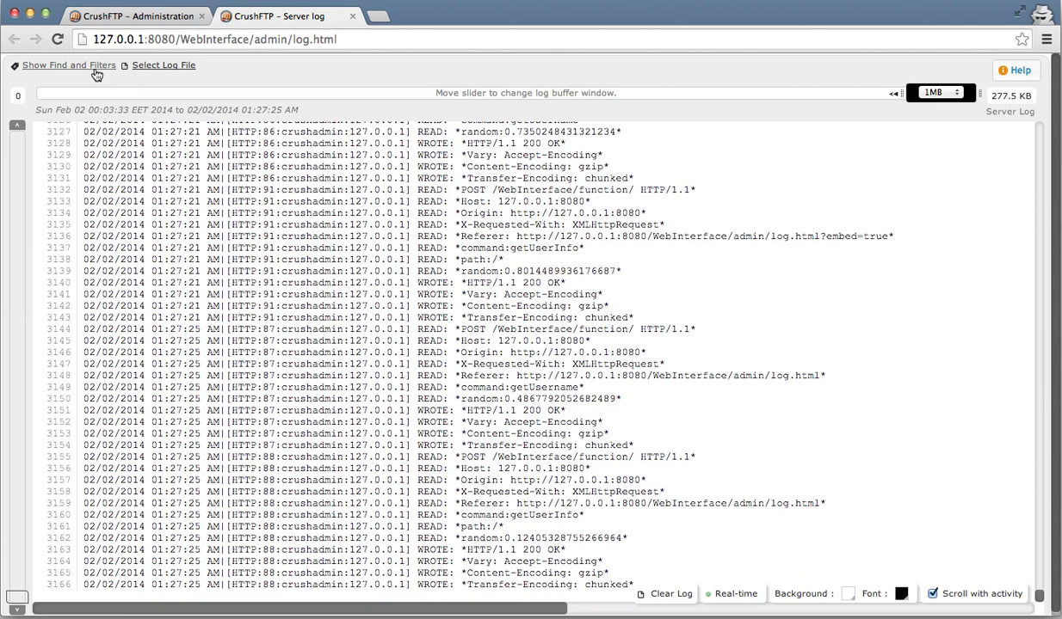
Search the server log for 'ftp' so its matches are highlighted
{"action": "left_click", "coordinate": [81, 69]}
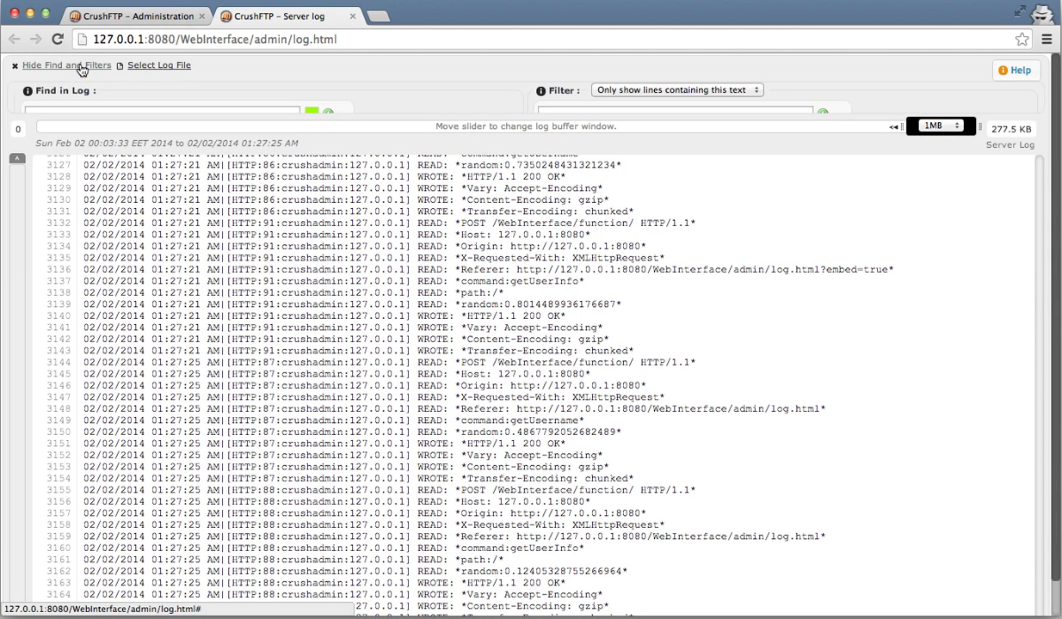
{"action": "type", "text": "f"}
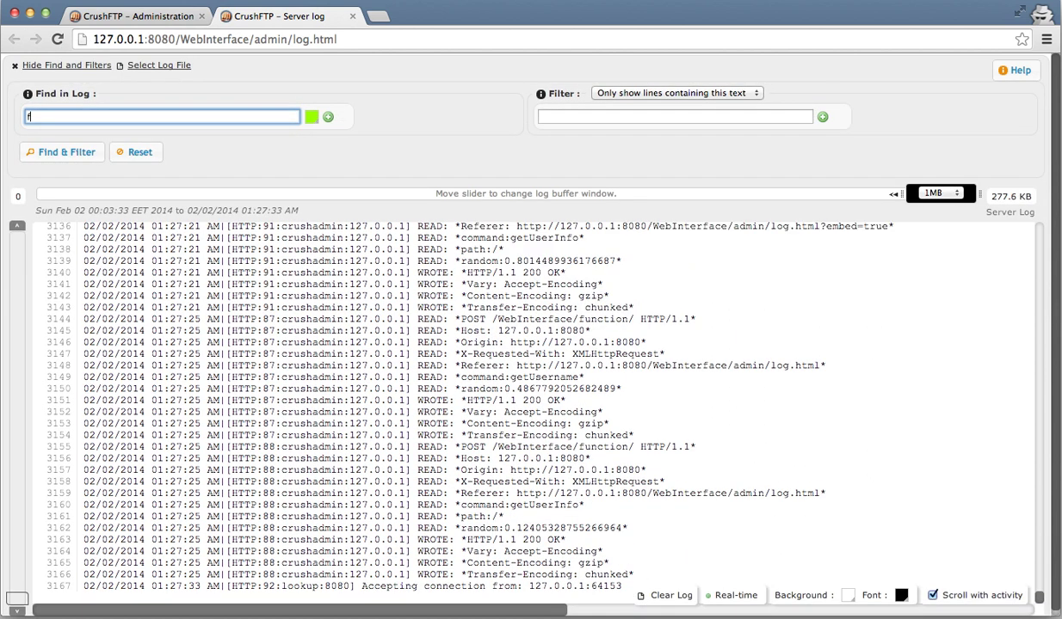
{"action": "type", "text": "tp"}
{"action": "key", "text": "Return"}
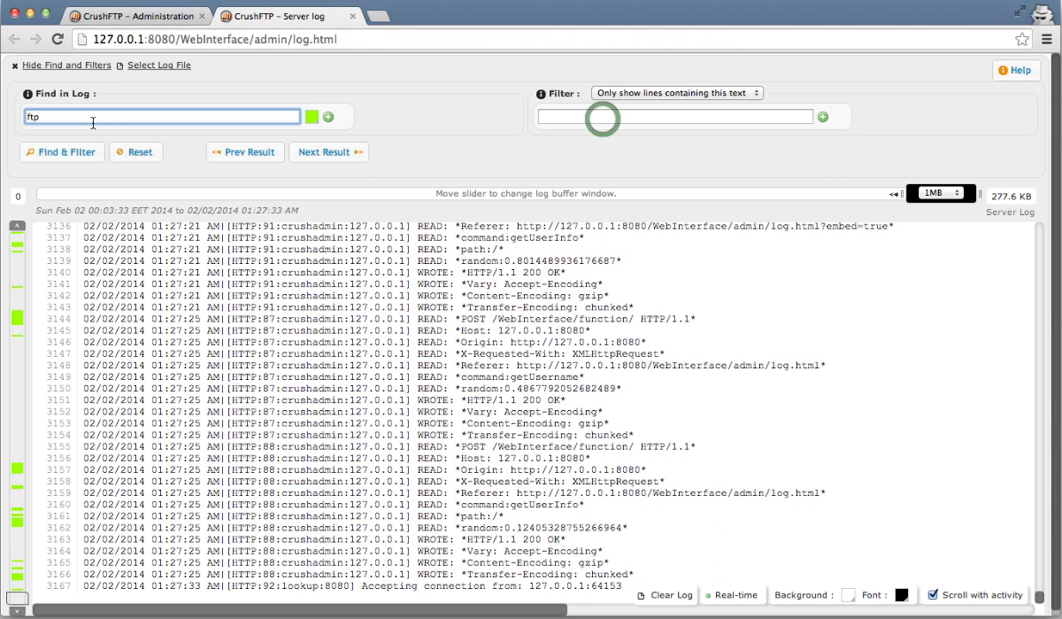
Filter the log down to lines containing the test user's name
{"action": "left_click", "coordinate": [603, 119]}
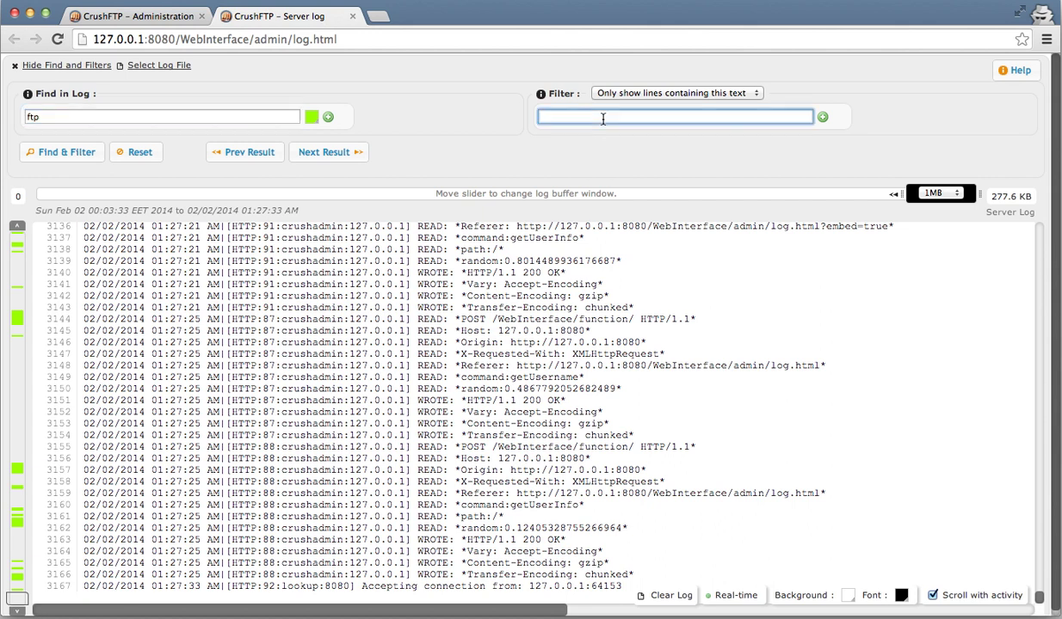
{"action": "type", "text": "myuser"}
{"action": "key", "text": "Return"}
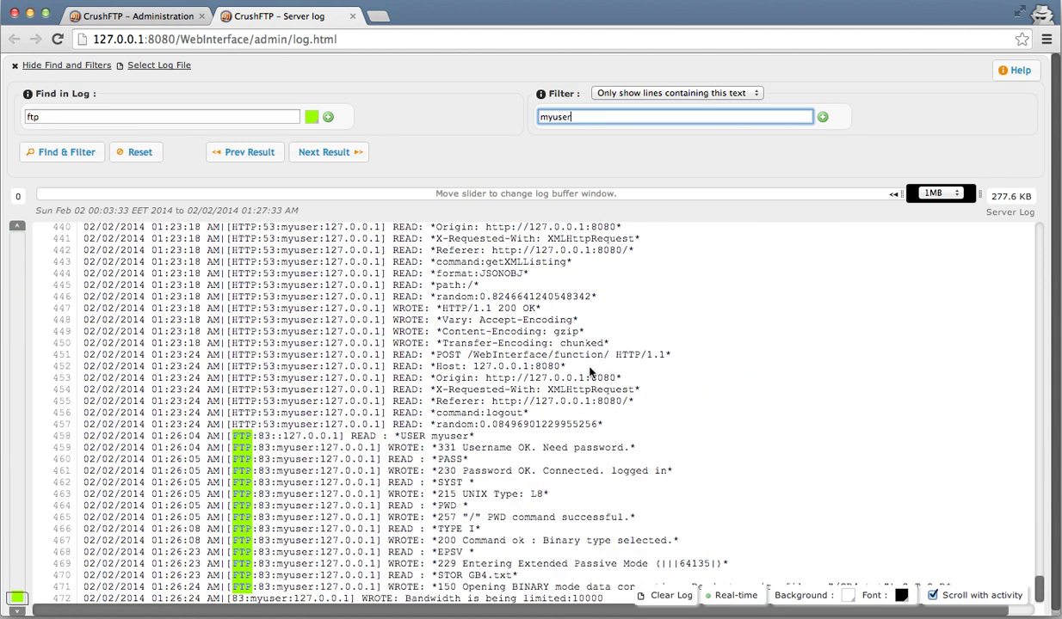
{"action": "scroll", "coordinate": [590, 372], "scroll_direction": "up", "scroll_amount": 3}
{"action": "scroll", "coordinate": [591, 372], "scroll_direction": "down", "scroll_amount": 4}
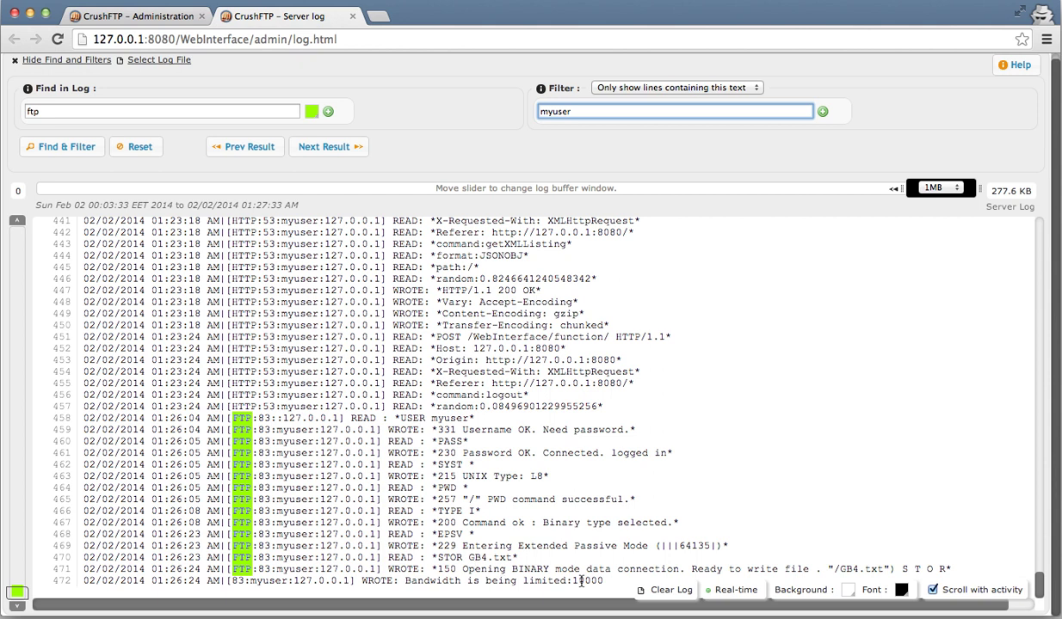
{"action": "left_click", "coordinate": [205, 225]}
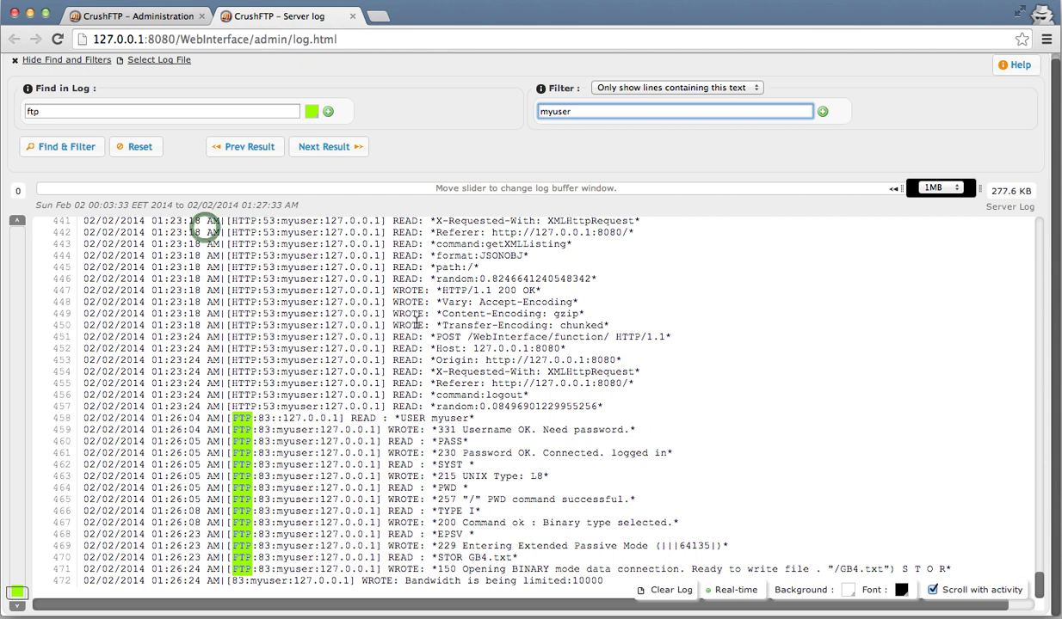
{"action": "left_click", "coordinate": [155, 18]}
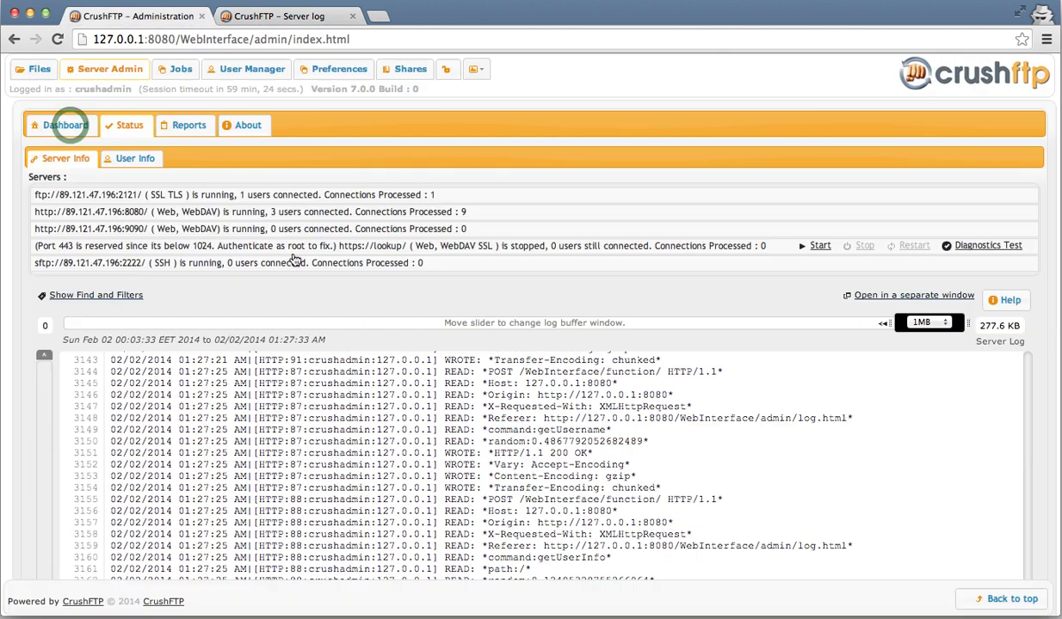
{"action": "left_click", "coordinate": [73, 130]}
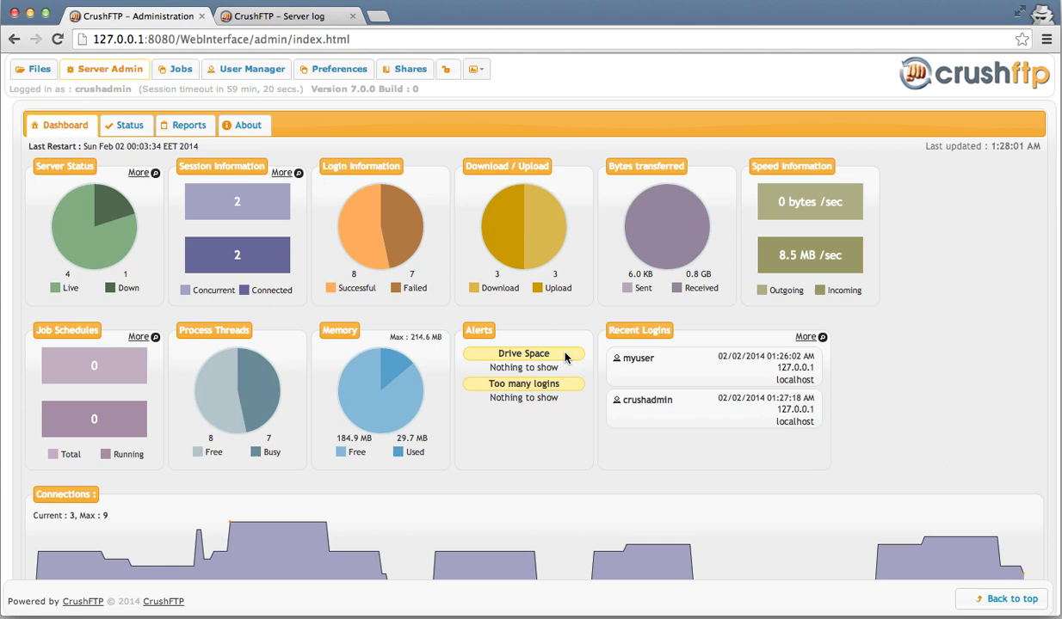
{"action": "left_click", "coordinate": [751, 364]}
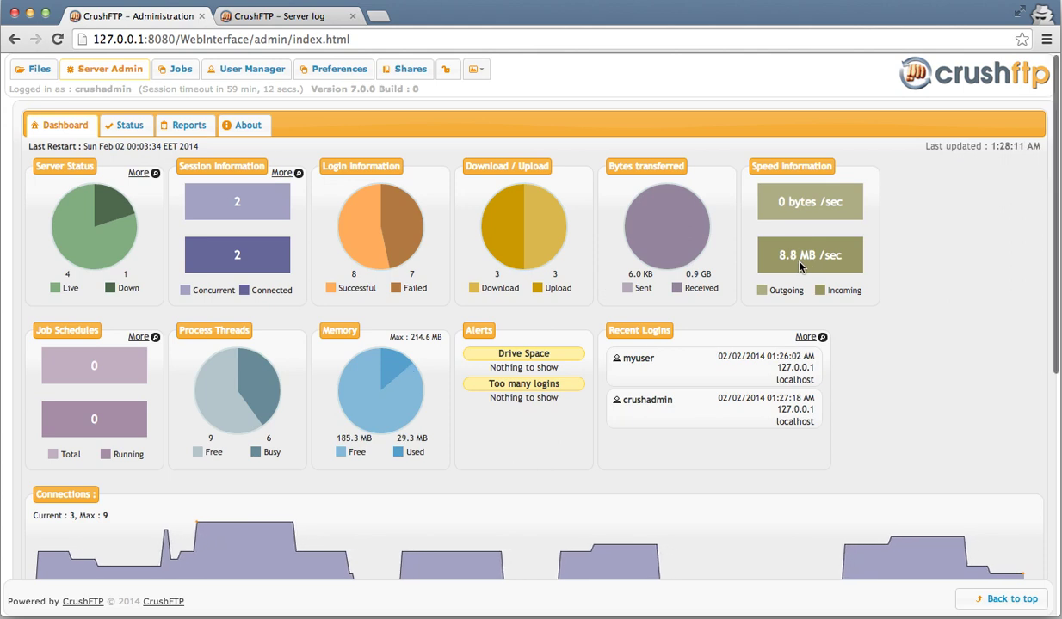
{"action": "scroll", "coordinate": [798, 267], "scroll_direction": "down", "scroll_amount": 5}
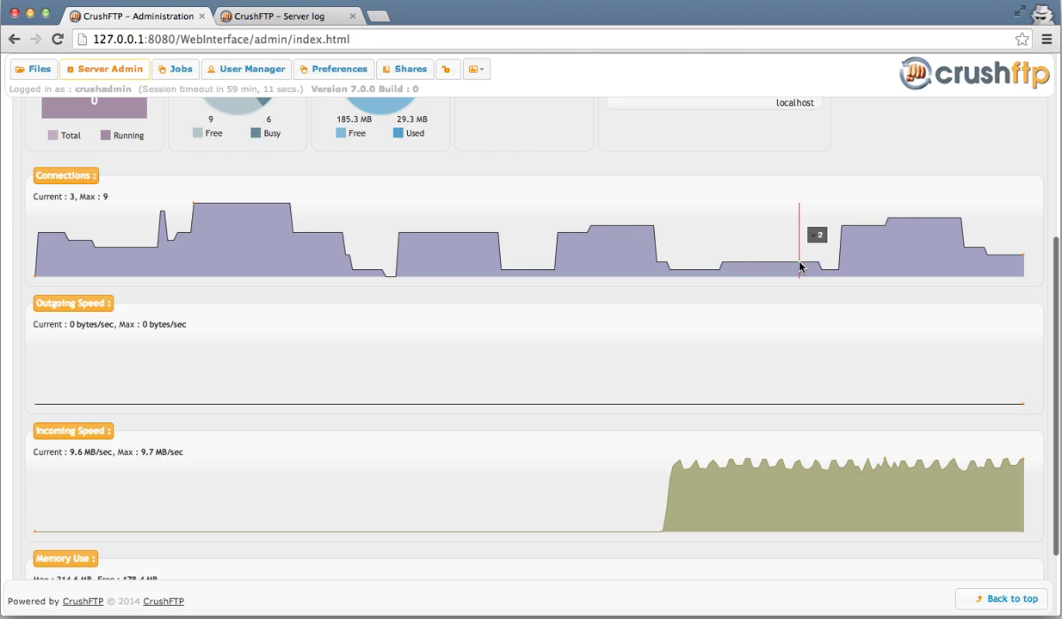
{"action": "scroll", "coordinate": [798, 267], "scroll_direction": "down", "scroll_amount": 2}
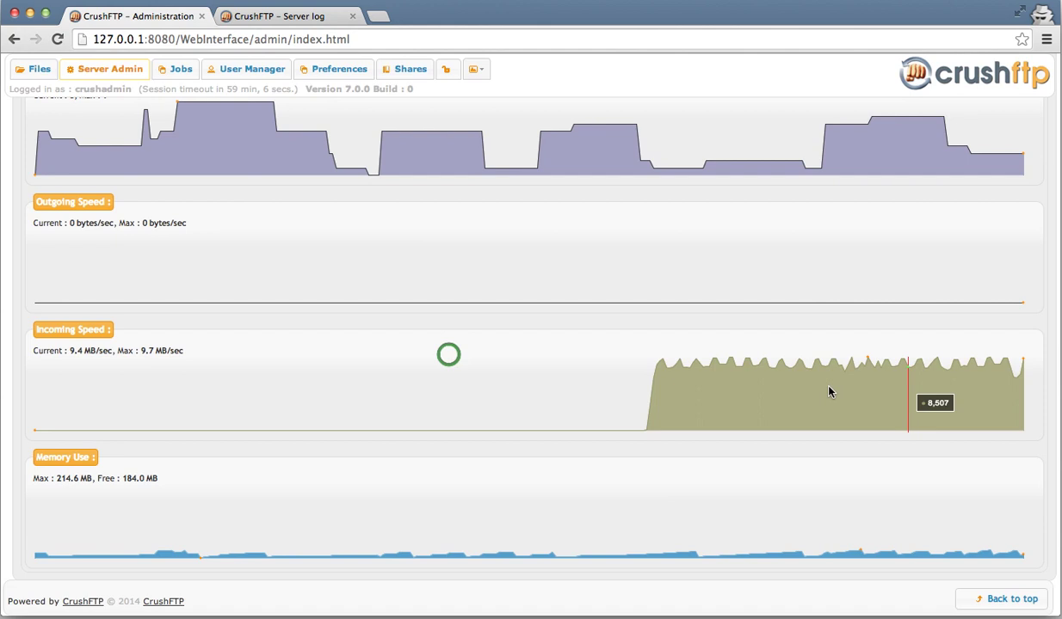
{"action": "left_click", "coordinate": [301, 16]}
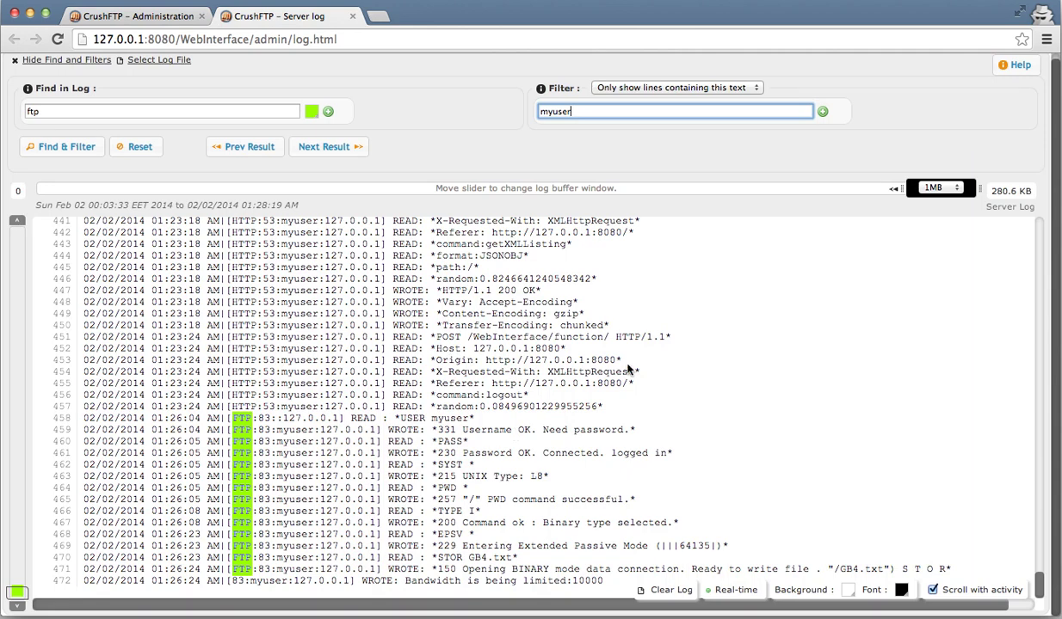
Stop the log from following new activity and open the 1MB buffer-size list
{"action": "left_click", "coordinate": [967, 590]}
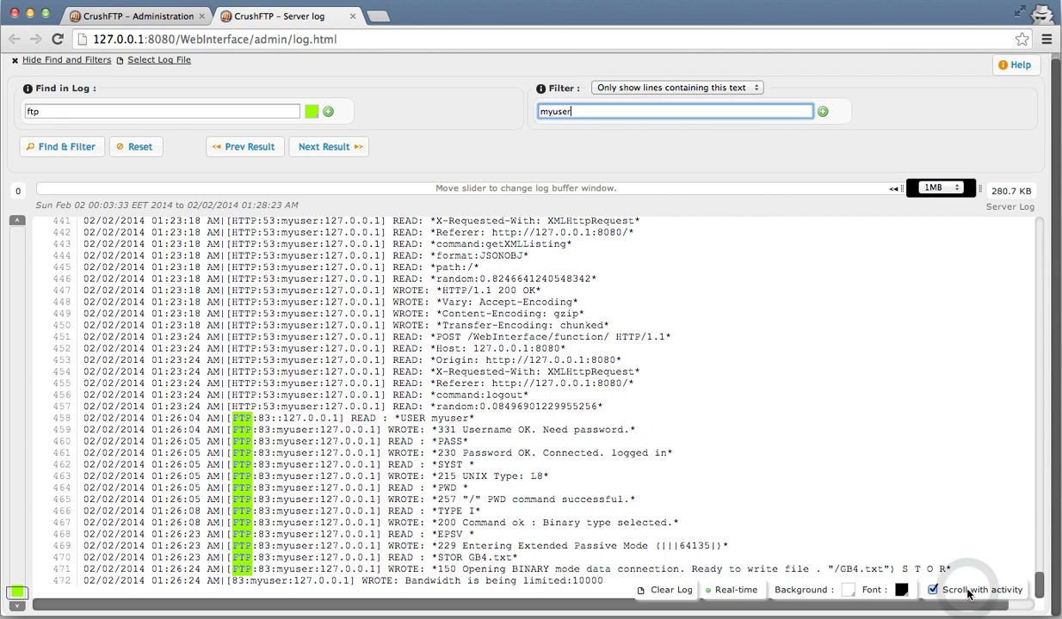
{"action": "left_click", "coordinate": [968, 592]}
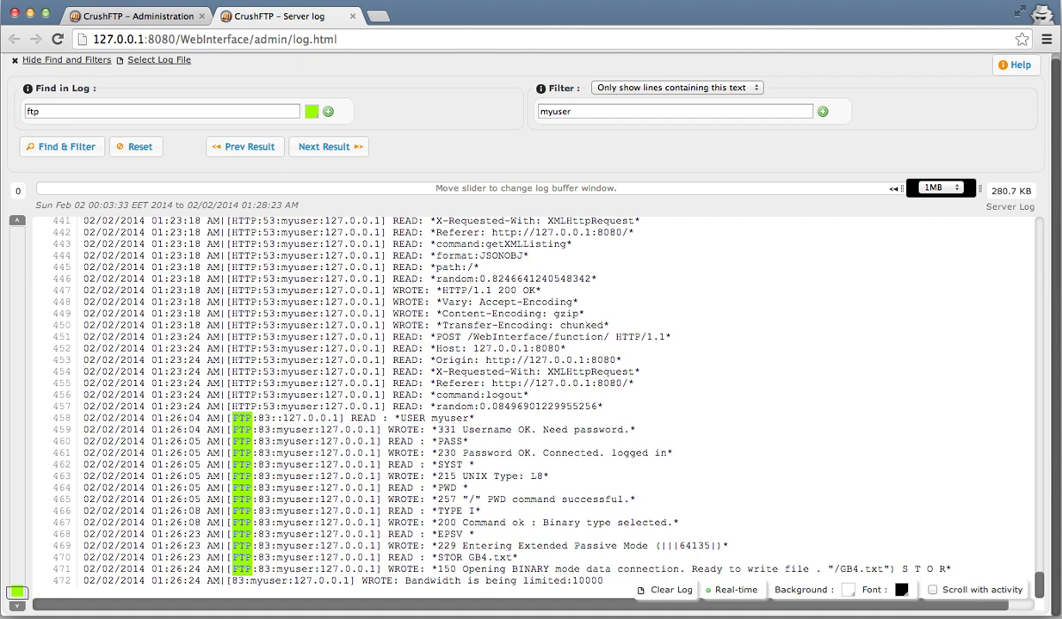
{"action": "left_click", "coordinate": [948, 194]}
Set the buffer window to 10MB and slide it earlier to cover 60.5–283.9 KB
{"action": "left_click", "coordinate": [957, 193]}
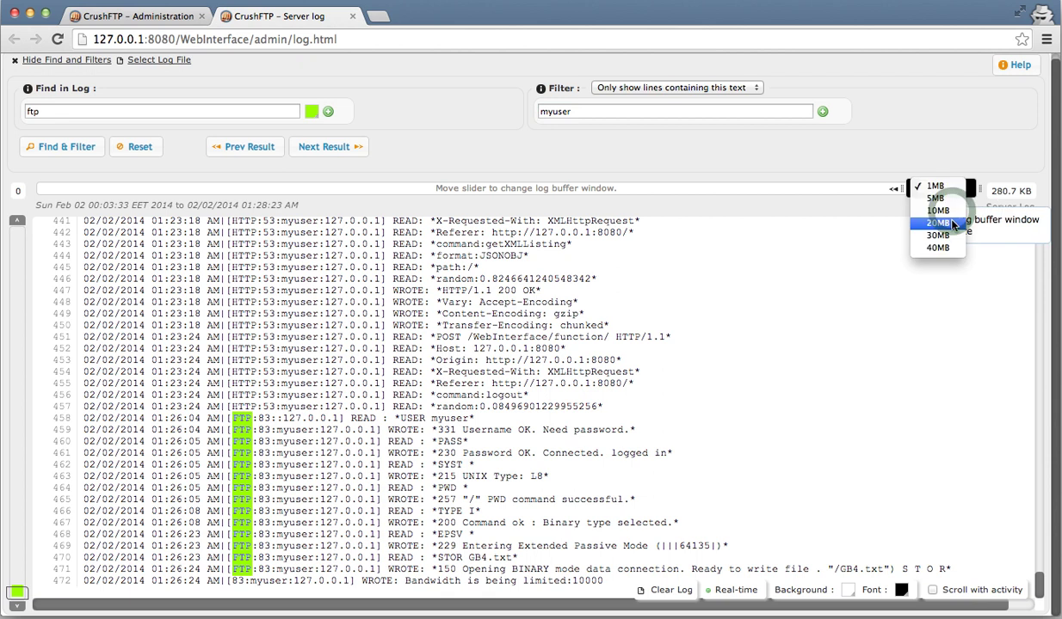
{"action": "left_click", "coordinate": [953, 212]}
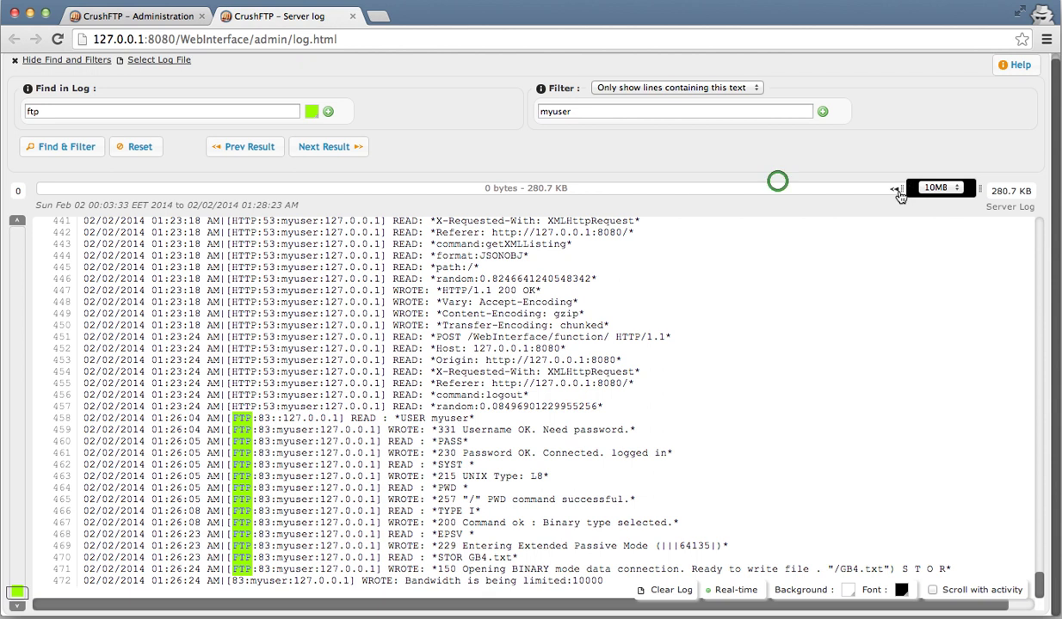
{"action": "left_click_drag", "start_coordinate": [904, 190], "coordinate": [337, 188]}
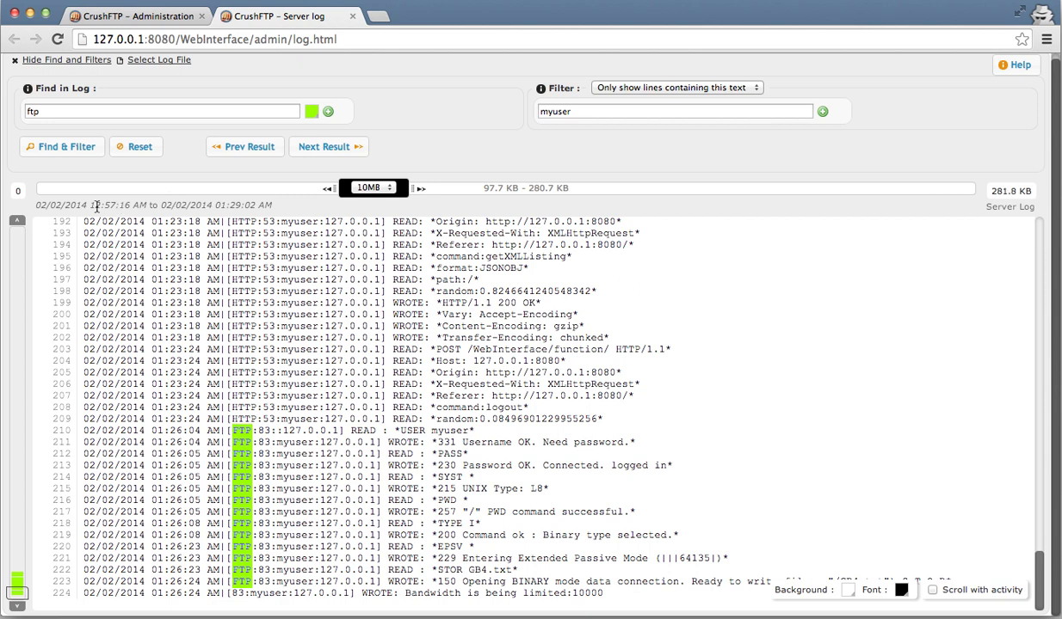
{"action": "left_click", "coordinate": [334, 190]}
{"action": "left_click_drag", "start_coordinate": [334, 189], "coordinate": [217, 187]}
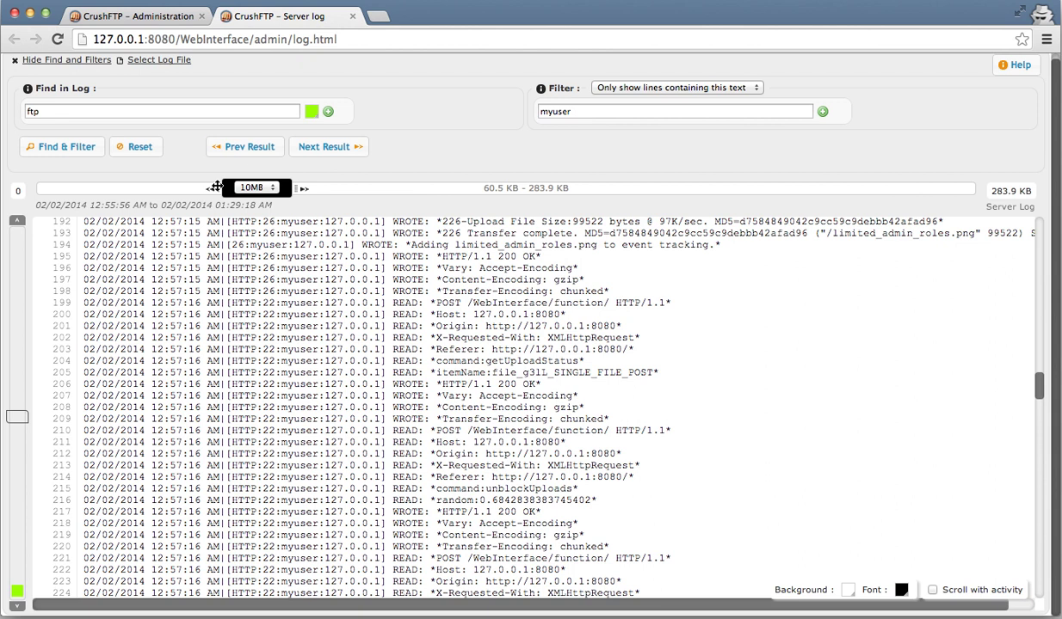
Add the test user's name as a second Find term and run the search
{"action": "left_click", "coordinate": [92, 114]}
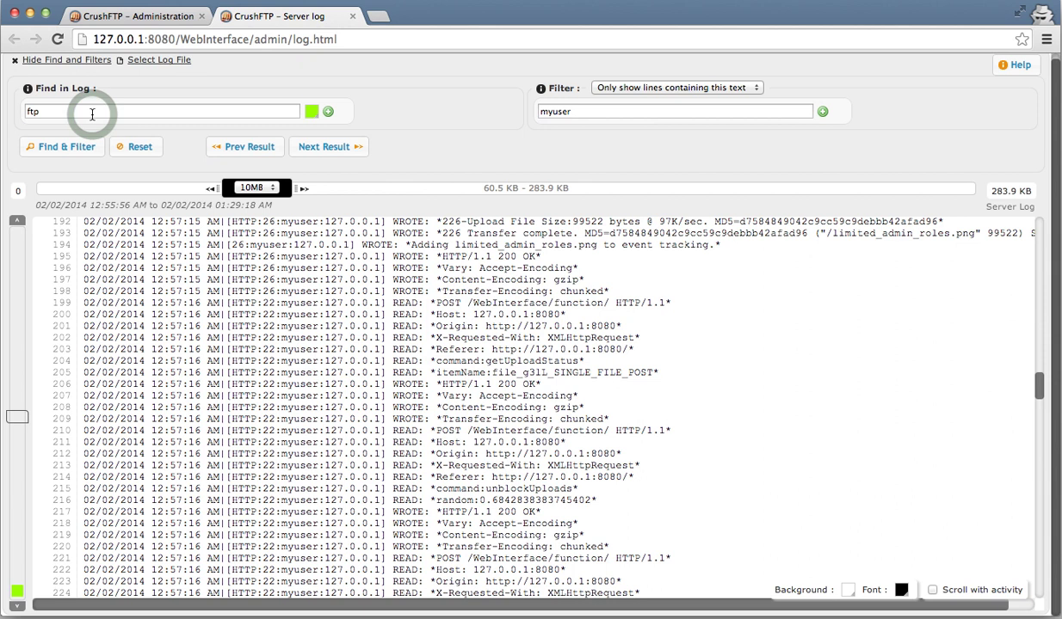
{"action": "left_click", "coordinate": [328, 113]}
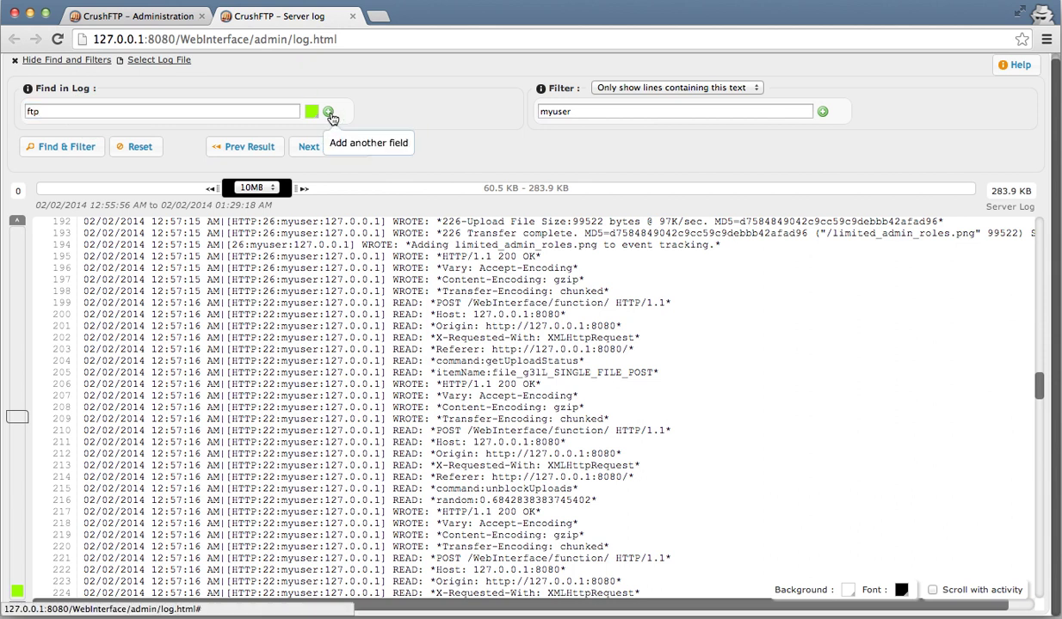
{"action": "left_click", "coordinate": [329, 115]}
{"action": "type", "text": "myuser"}
{"action": "left_click", "coordinate": [62, 174]}
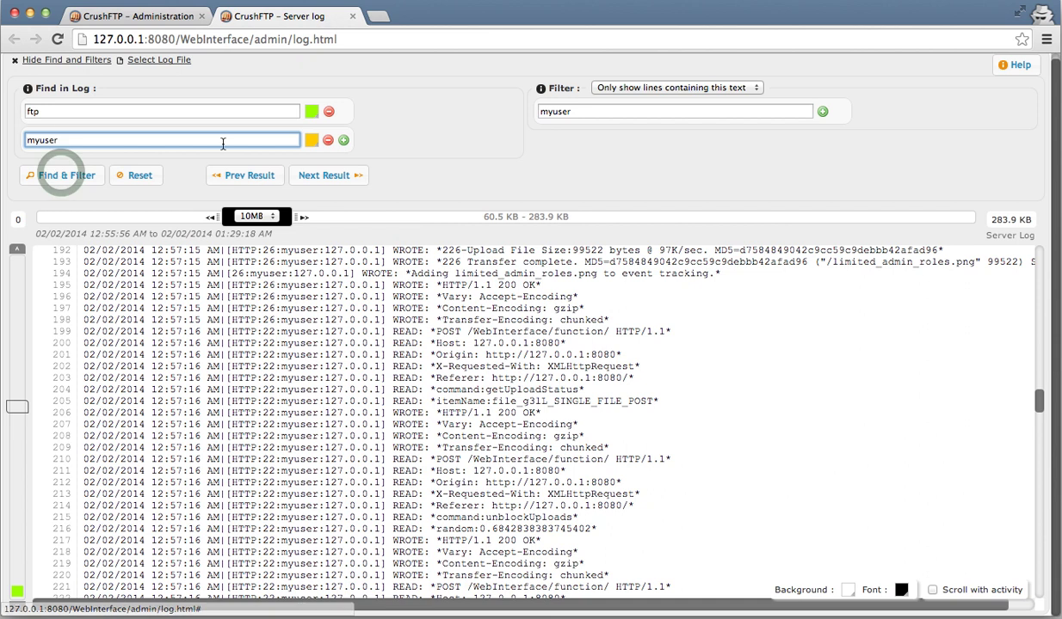
{"action": "left_click", "coordinate": [62, 177]}
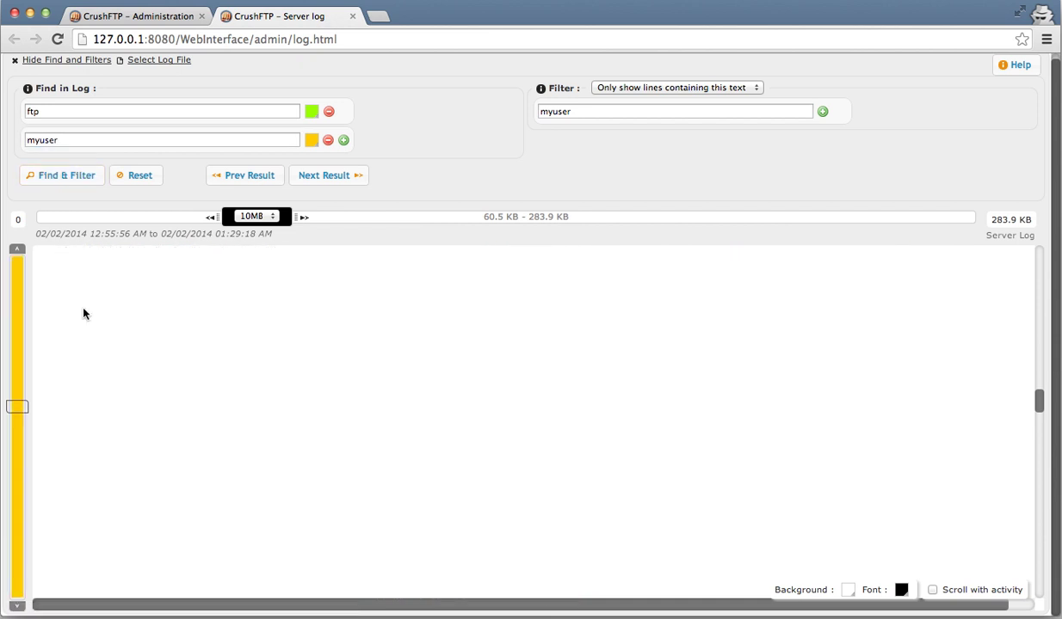
Clear the user line filter and rerun Find & Filter on the full log
{"action": "left_click", "coordinate": [760, 108]}
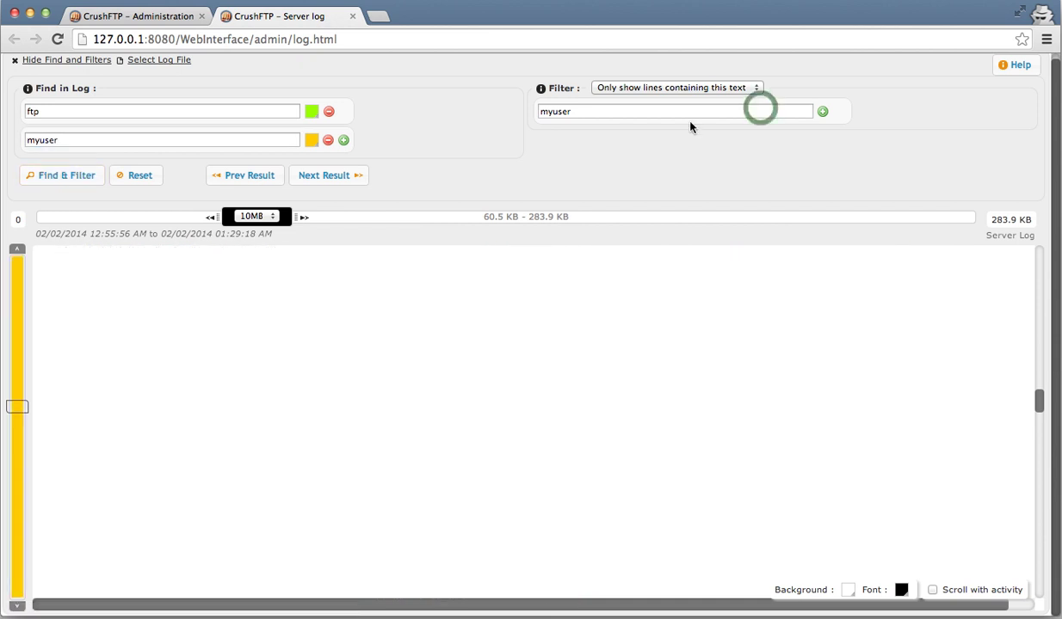
{"action": "double_click", "coordinate": [761, 108]}
{"action": "key", "text": "BackSpace"}
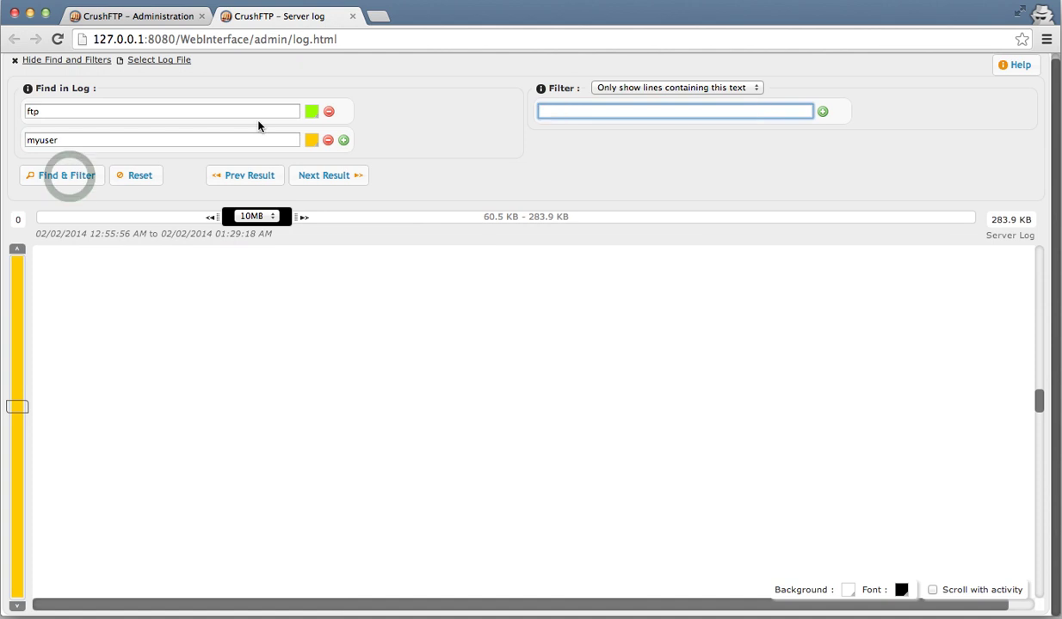
{"action": "left_click", "coordinate": [71, 180]}
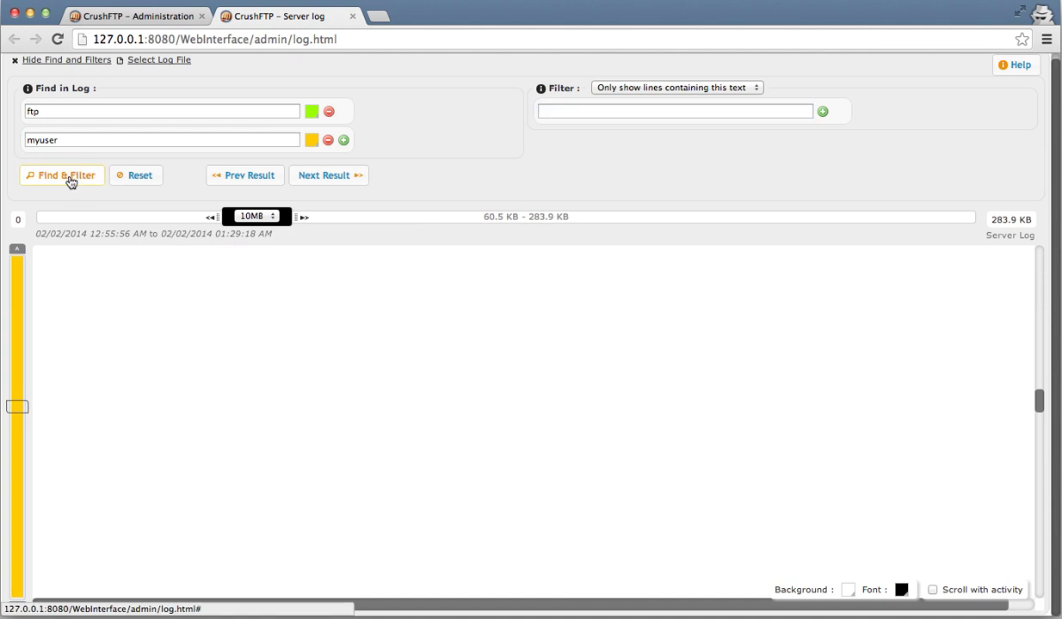
Step through the ftp matches with Next Result until lines 30–31
{"action": "mouse_move", "coordinate": [21, 279]}
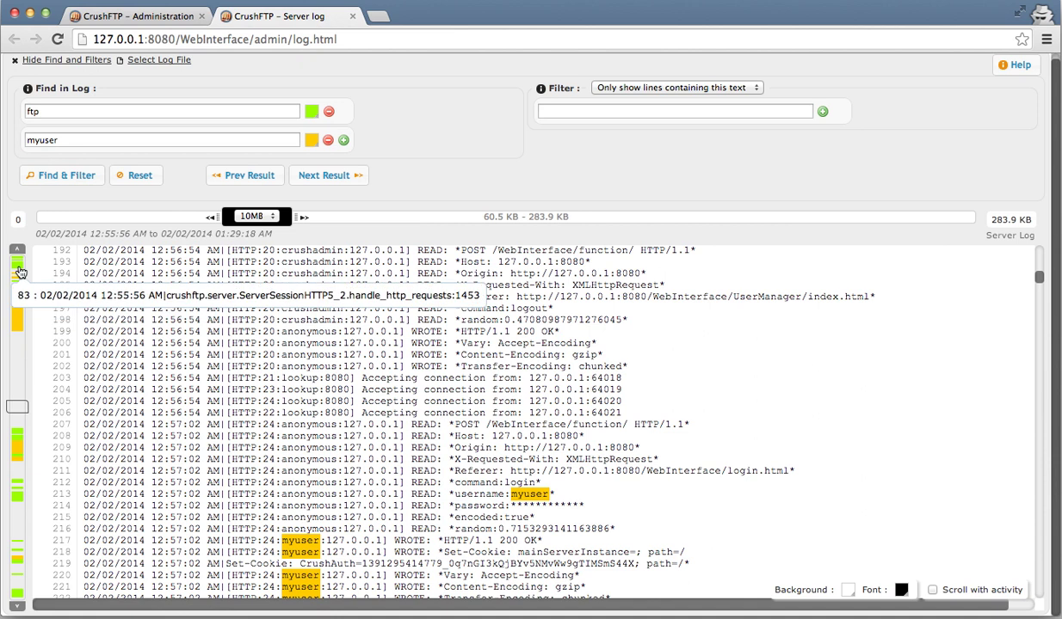
{"action": "mouse_move", "coordinate": [19, 313]}
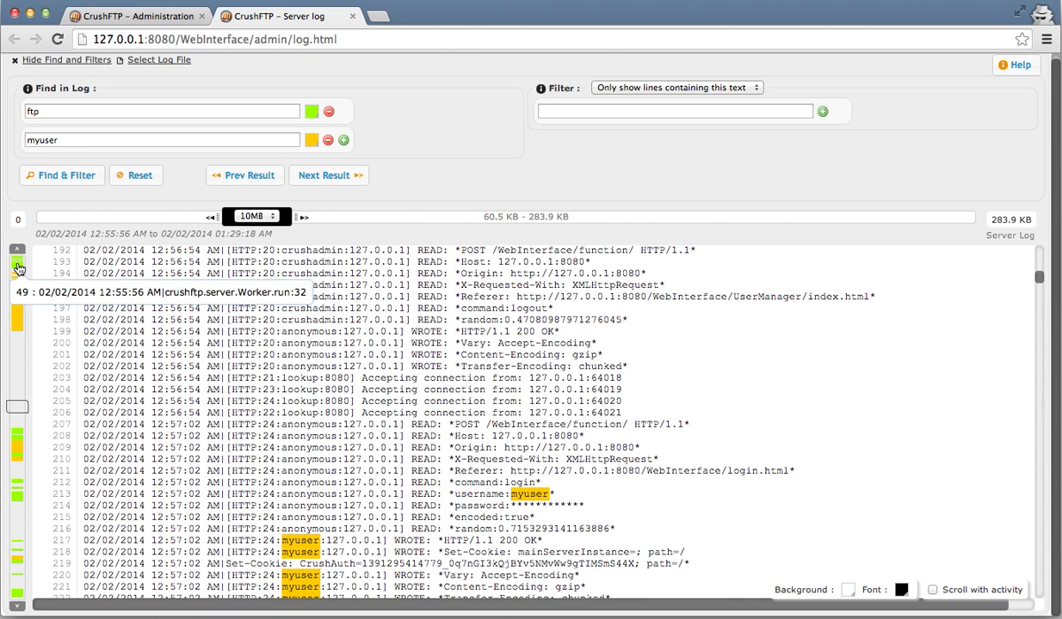
{"action": "left_click", "coordinate": [337, 178]}
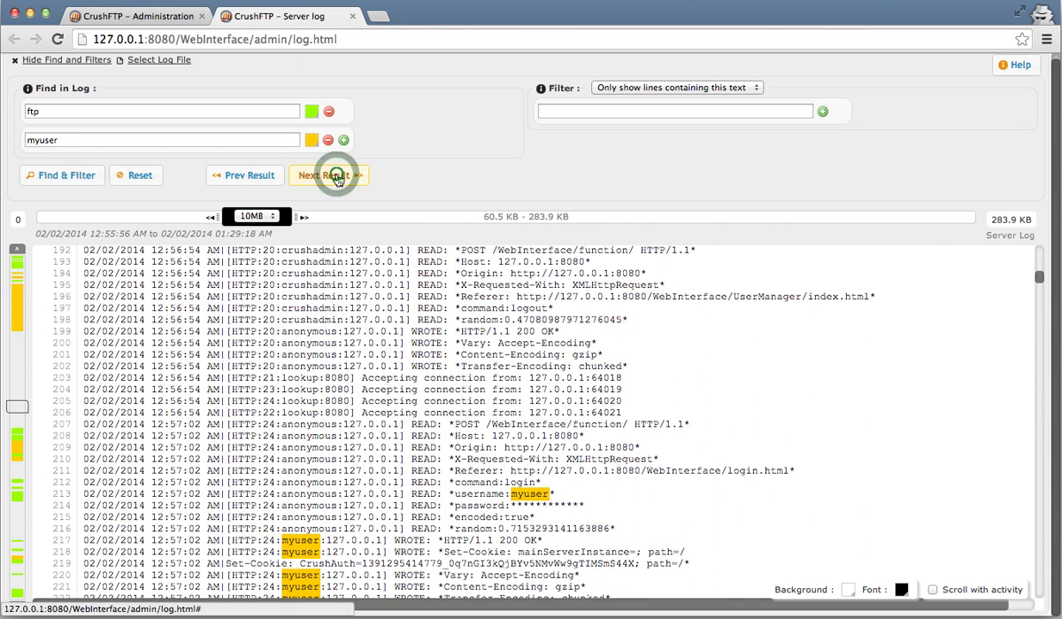
{"action": "left_click", "coordinate": [336, 177]}
{"action": "left_click", "coordinate": [337, 177]}
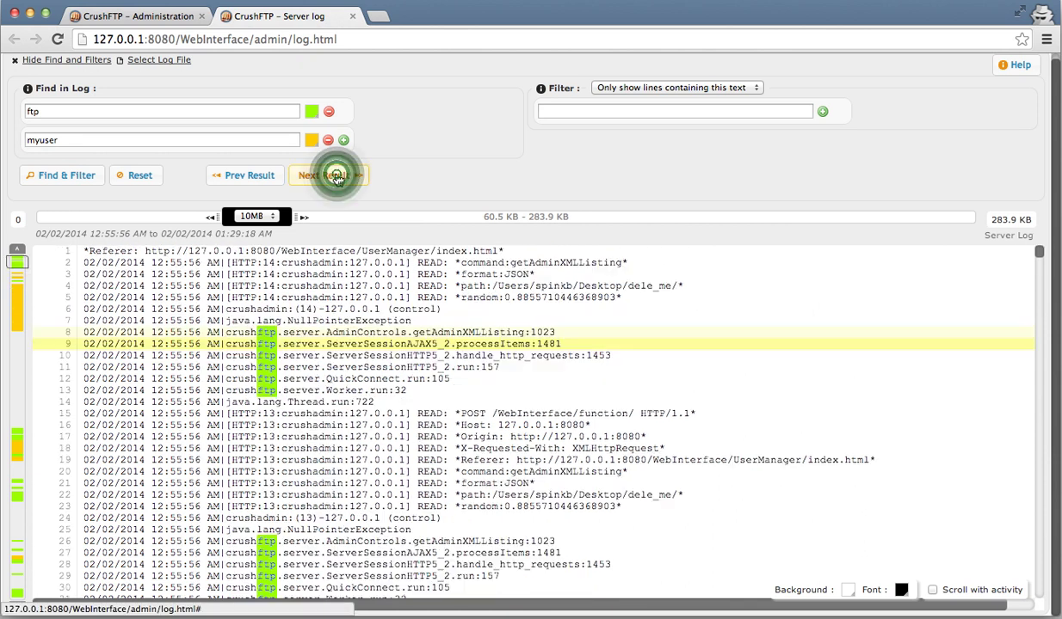
{"action": "left_click", "coordinate": [337, 177]}
{"action": "left_click", "coordinate": [337, 177]}
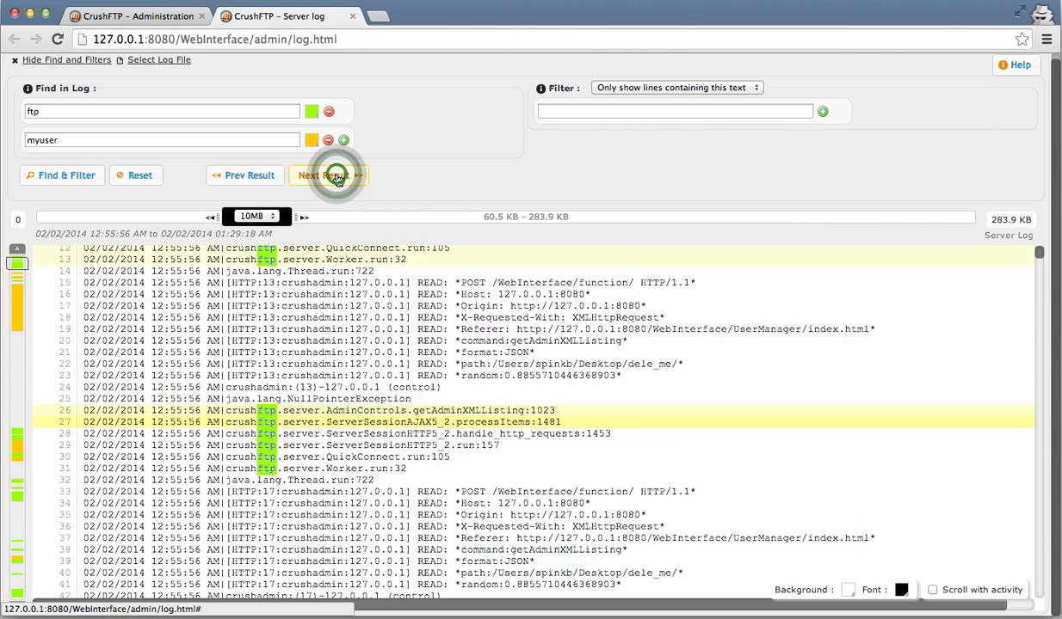
{"action": "left_click", "coordinate": [336, 177]}
{"action": "left_click", "coordinate": [336, 178]}
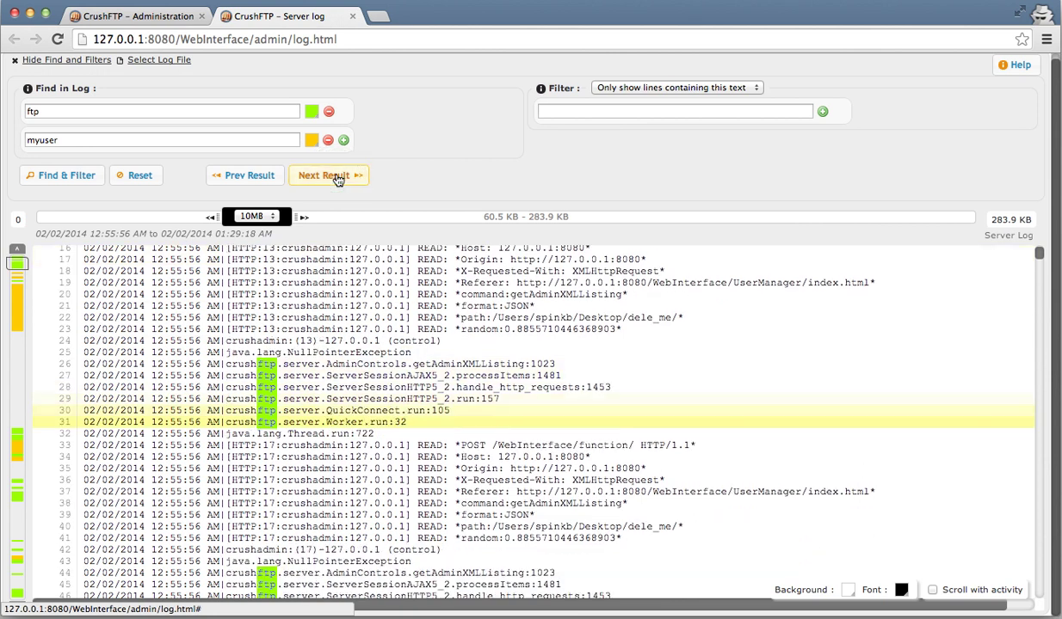